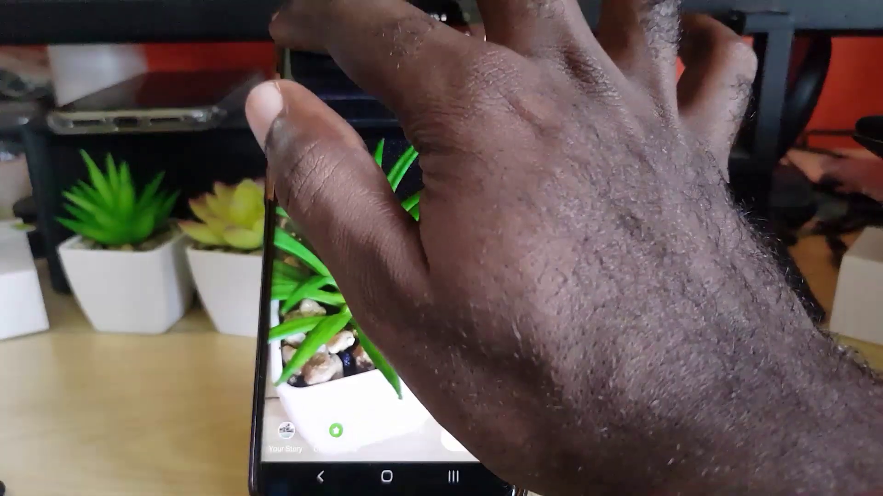
Step: Discard the captured story photo and leave the story camera
click(301, 42)
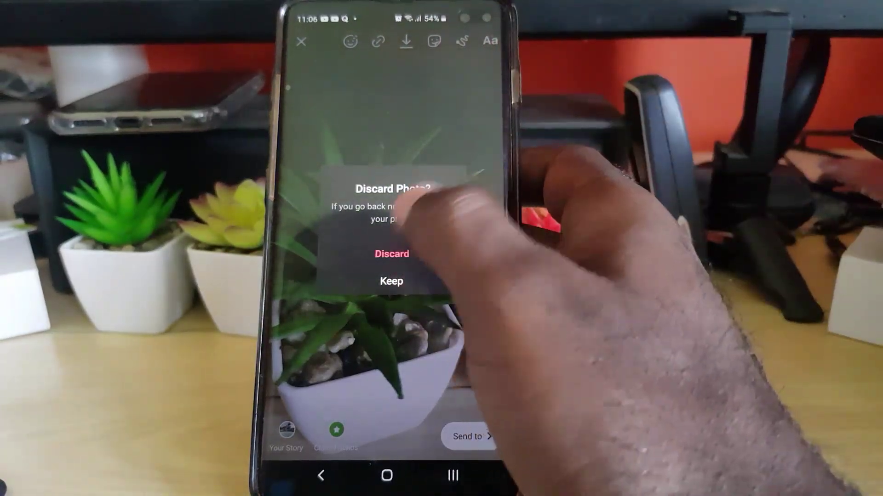
click(386, 254)
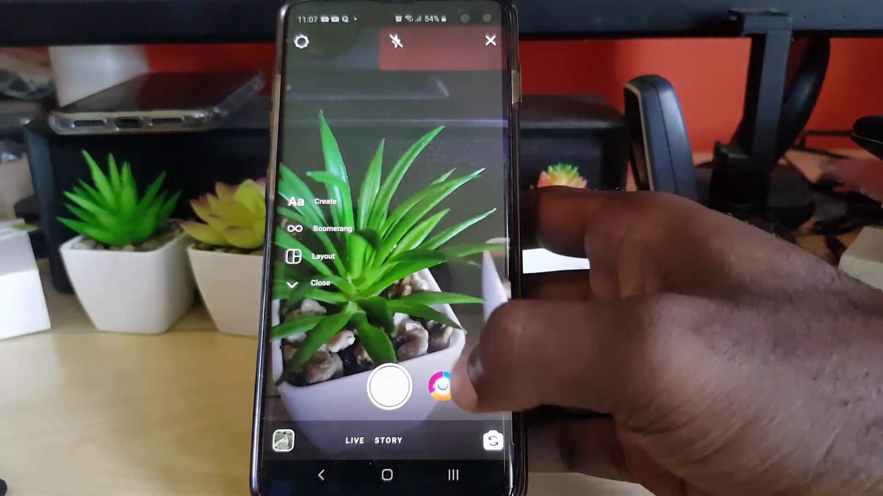
click(320, 475)
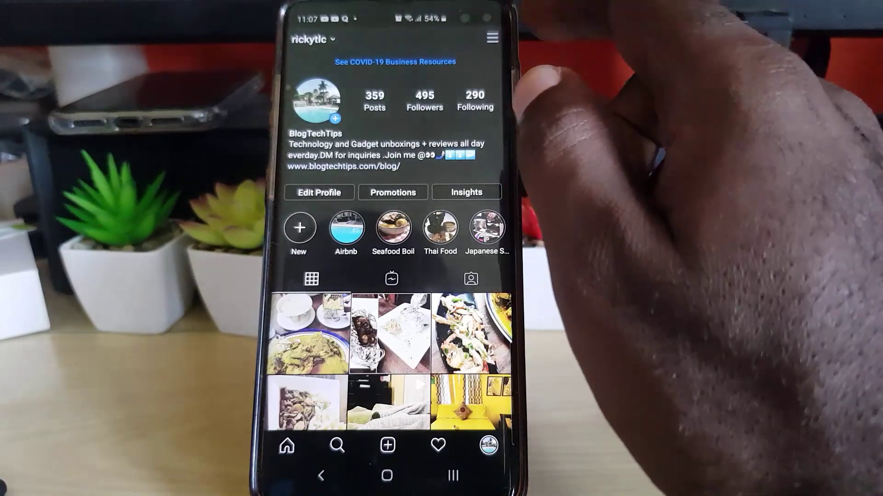
Step: Go to Settings > Privacy > Story from the account menu
click(487, 39)
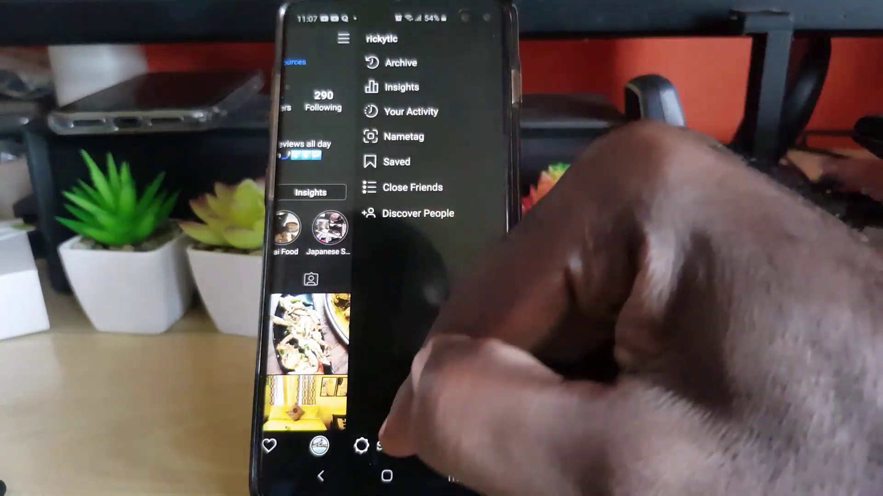
click(379, 446)
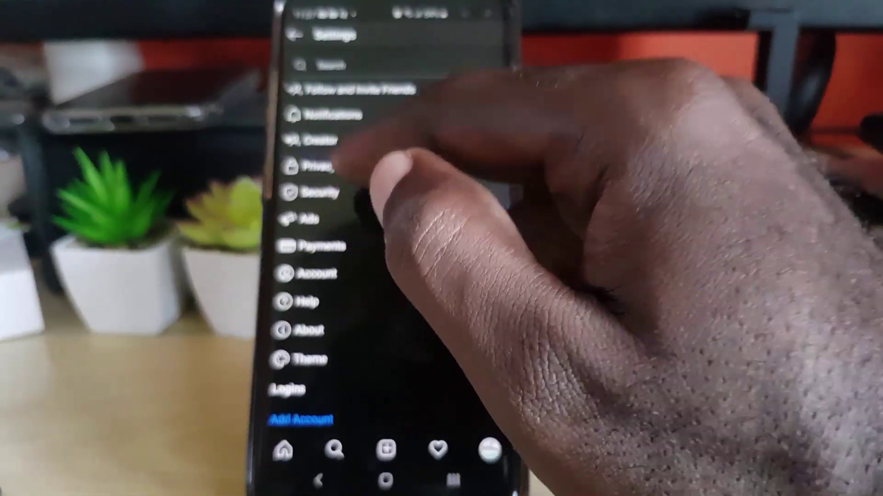
click(345, 167)
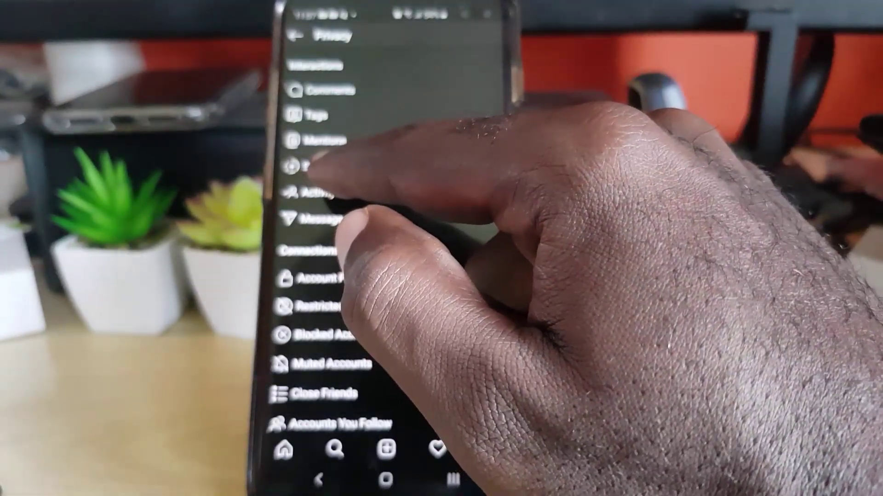
click(313, 165)
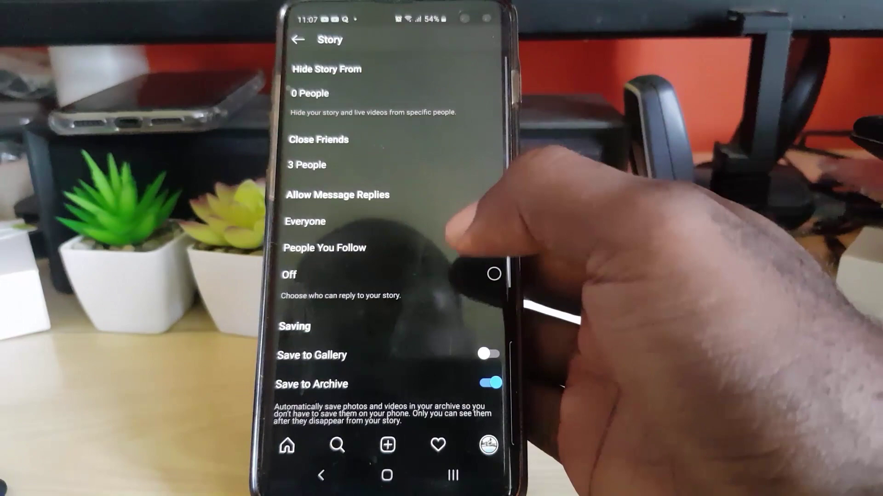
scroll(432, 248, down, 3)
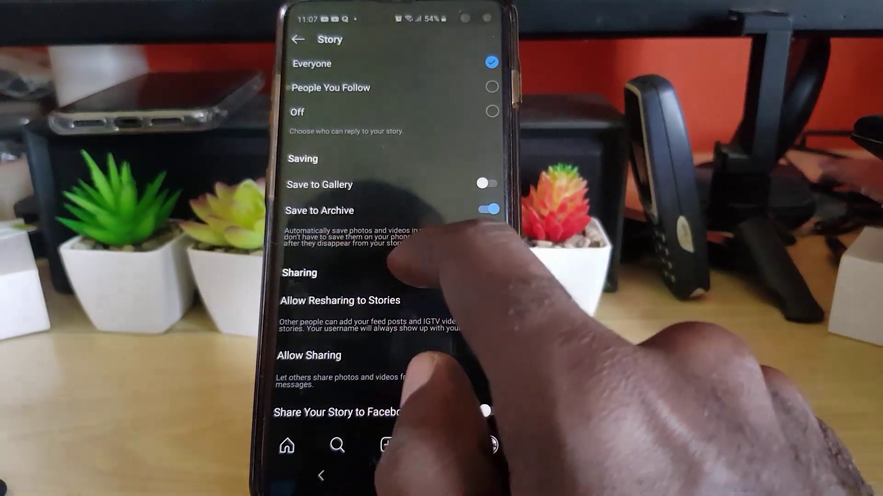
scroll(414, 234, down, 1)
scroll(412, 232, up, 1)
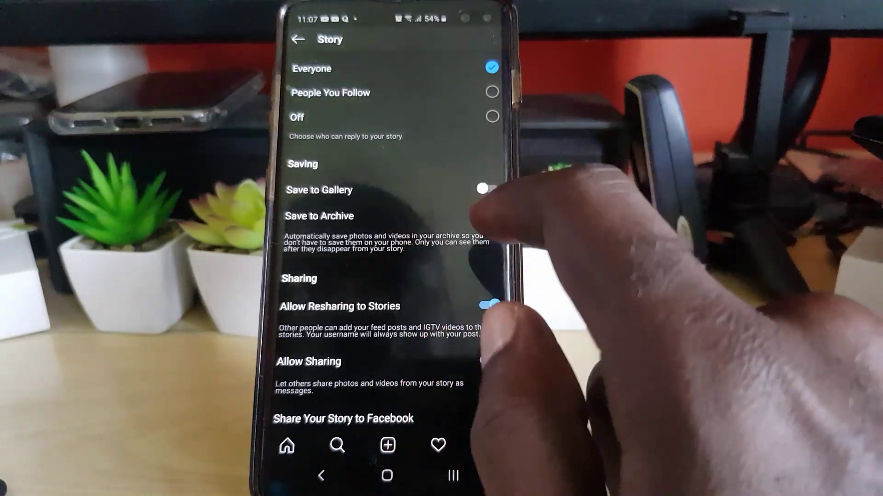
Step: Turn on the Save to Gallery toggle under Saving in Story settings
click(486, 189)
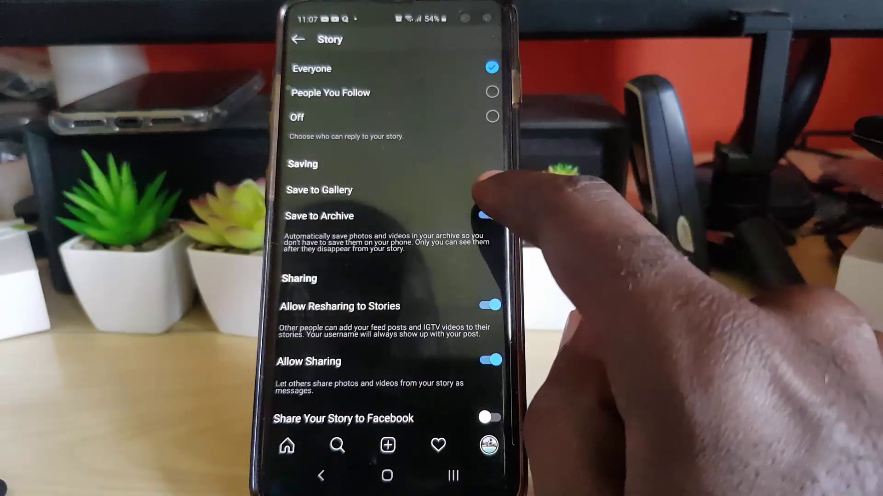
click(487, 190)
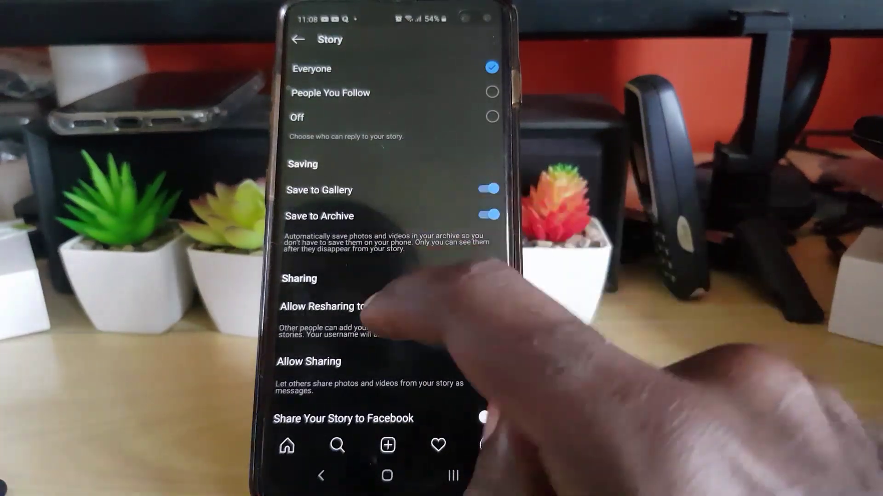
Step: Leave the Story settings and return to the profile via the bottom-bar profile icon
click(490, 360)
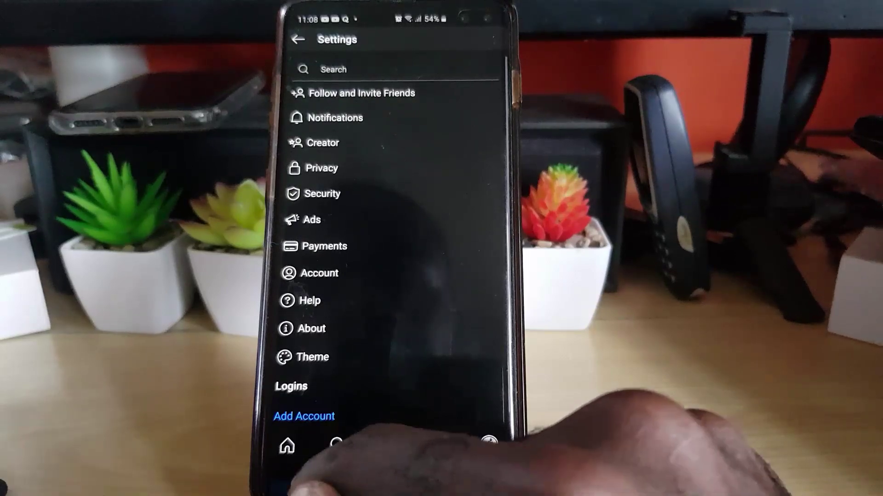
click(320, 476)
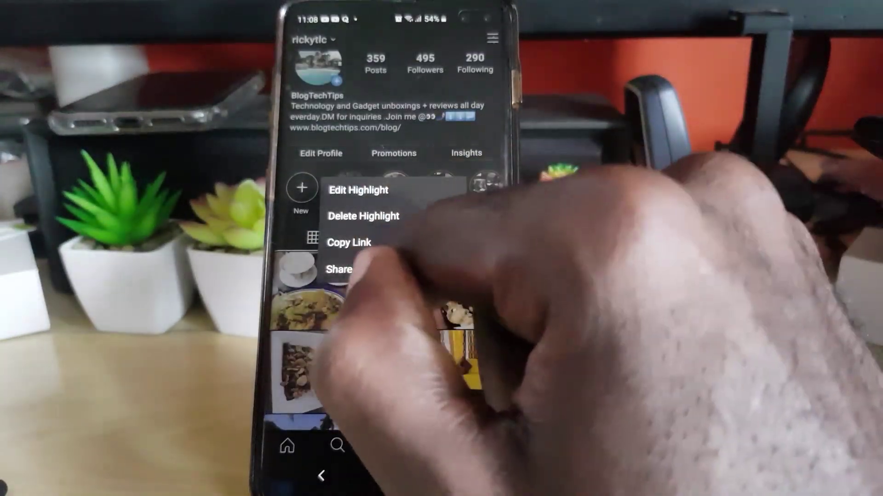
click(351, 200)
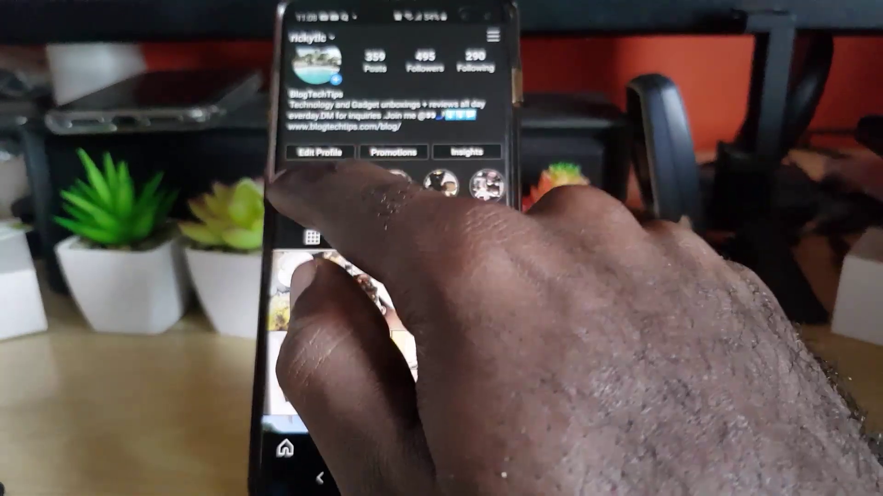
click(301, 187)
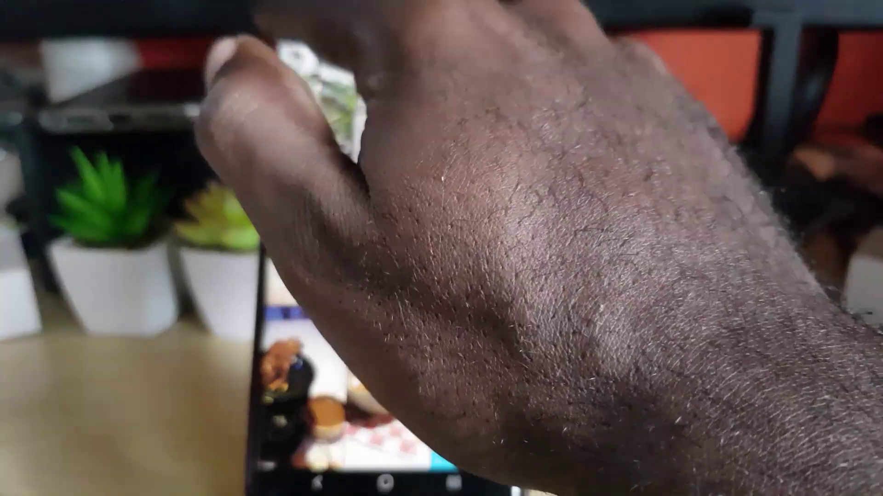
click(298, 40)
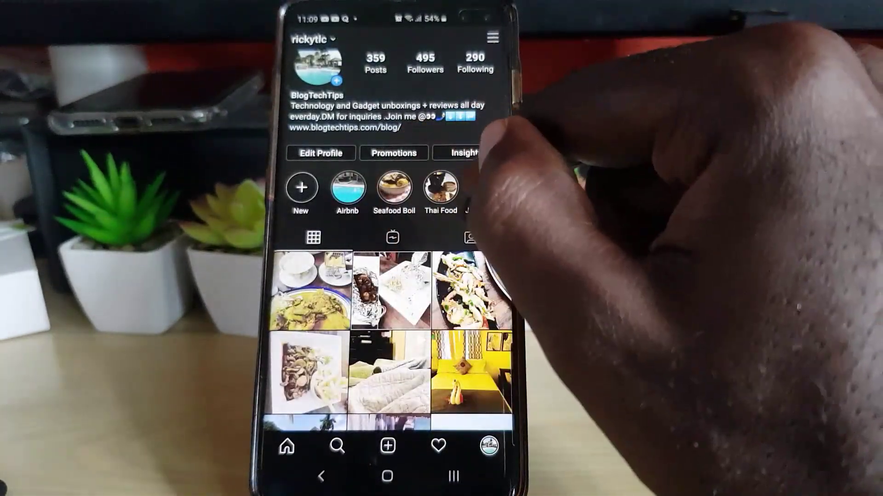
mouse_move(469, 190)
mouse_down()
mouse_move(345, 190)
mouse_move(497, 189)
mouse_up()
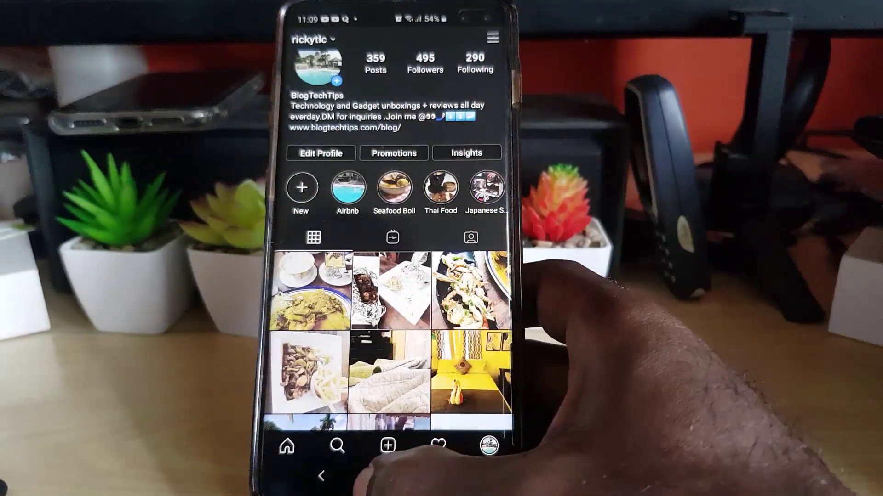
Step: Go to the Android home screen, then open and close the apps list
click(387, 476)
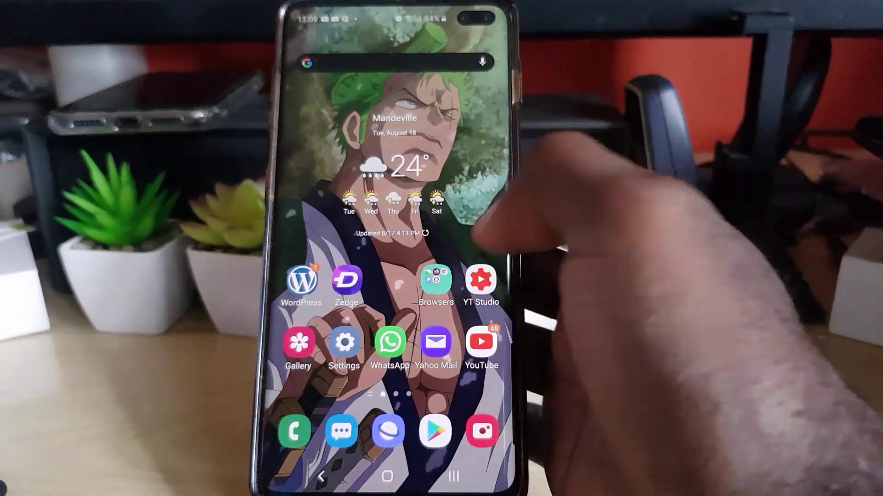
drag(442, 331, 442, 138)
drag(441, 173, 441, 379)
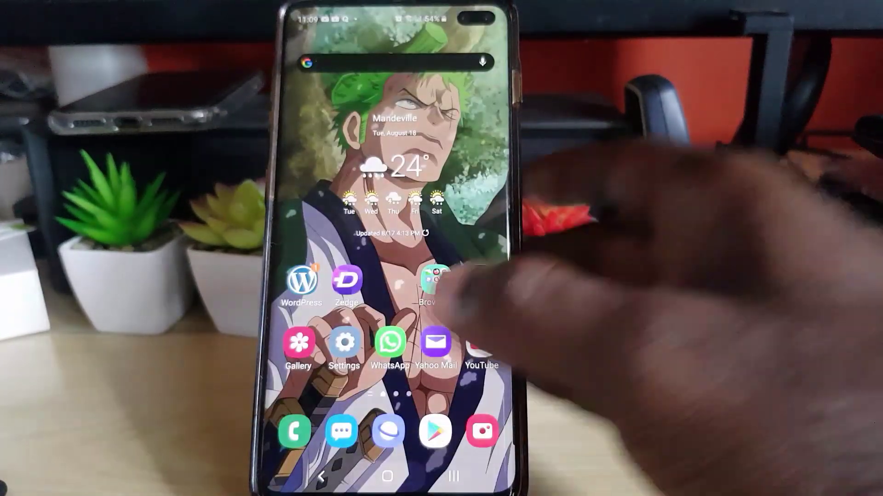